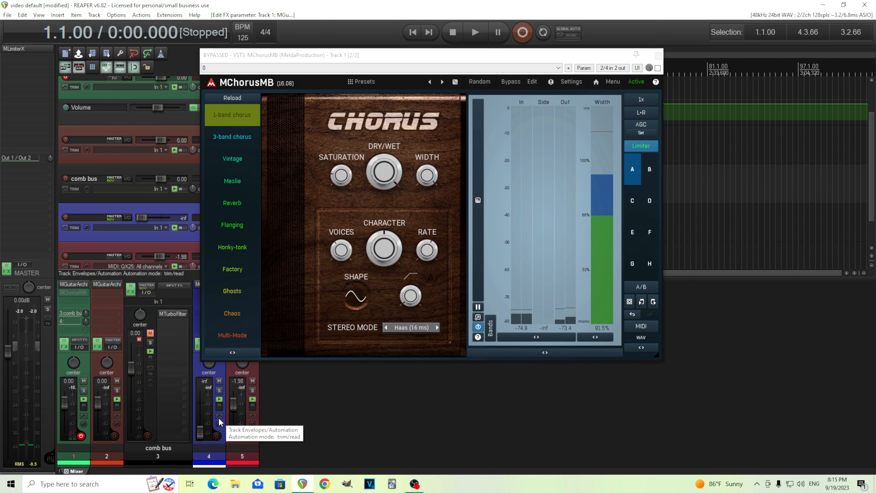
# - Enable MChorusMB on track 1 and load its 1-band preset
pyautogui.keyDown('shift'); pyautogui.click(86, 293); pyautogui.keyUp('shift')
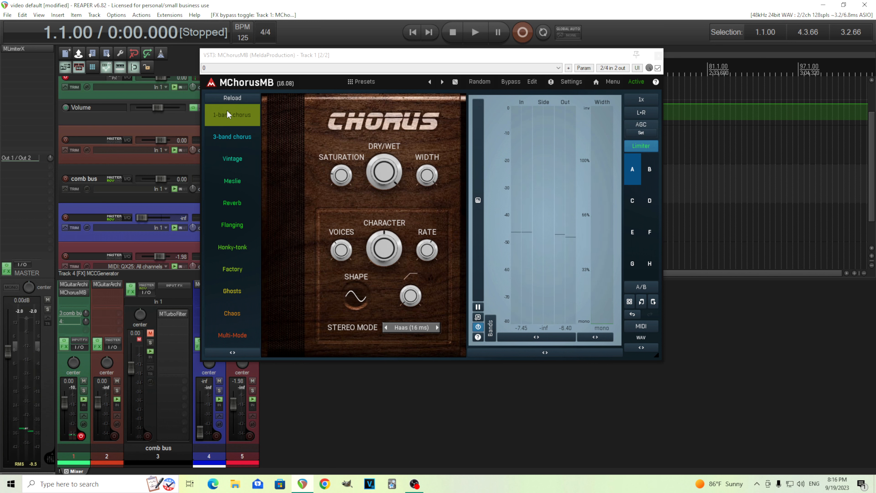
pyautogui.click(395, 82)
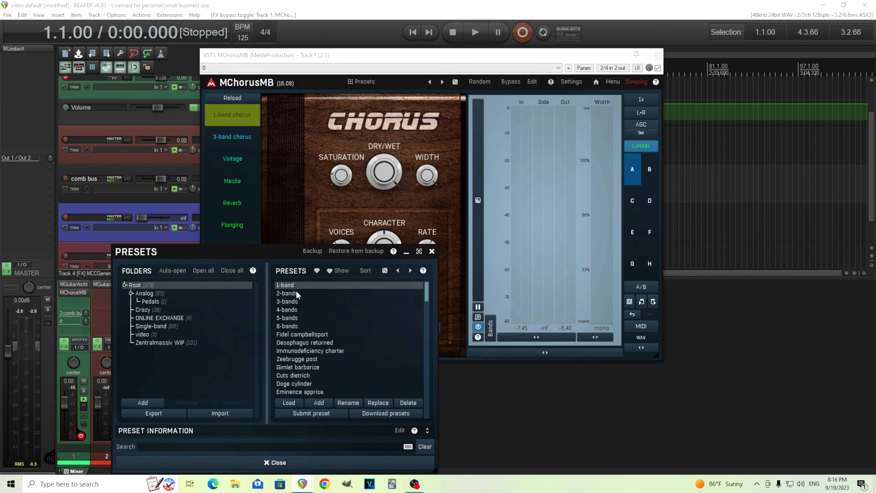
pyautogui.click(291, 285)
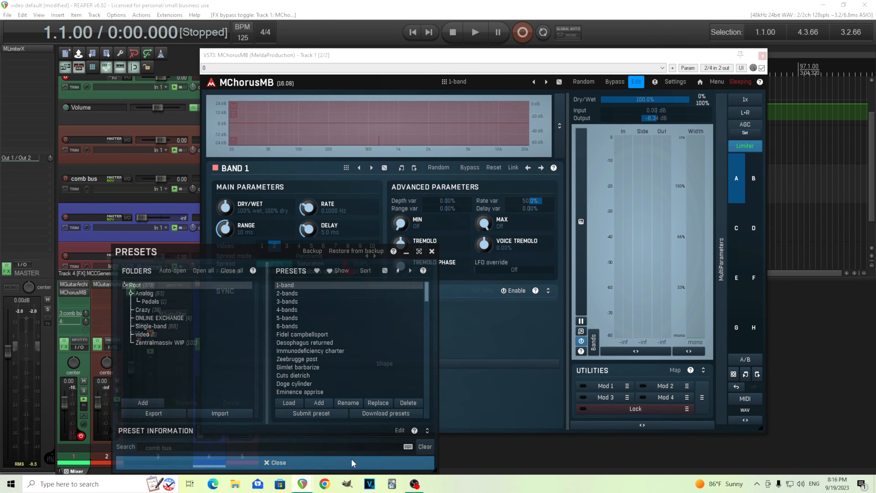
pyautogui.click(352, 462)
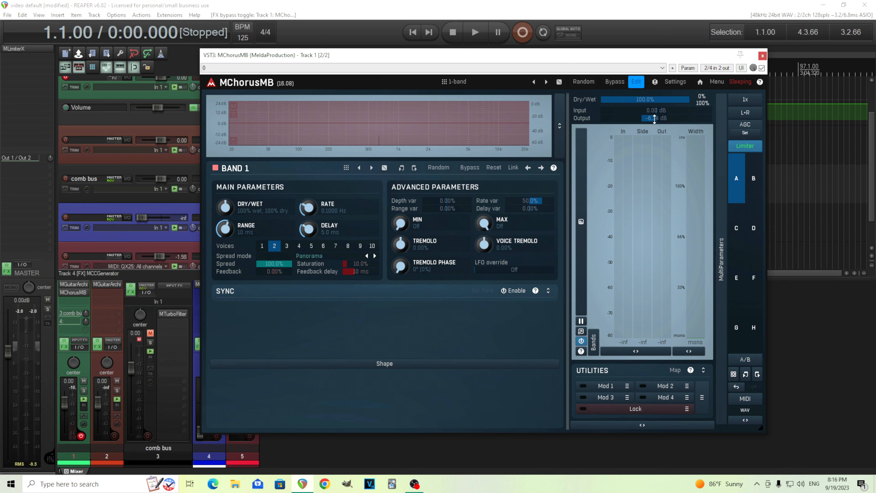
# - Set Band 1's range to 1.1 ms and its rate to 0.8400 Hz, keeping Dry/Wet at 100% wet, 100% dry
pyautogui.moveTo(229, 209); pyautogui.dragTo(228, 239)
pyautogui.doubleClick(228, 209)
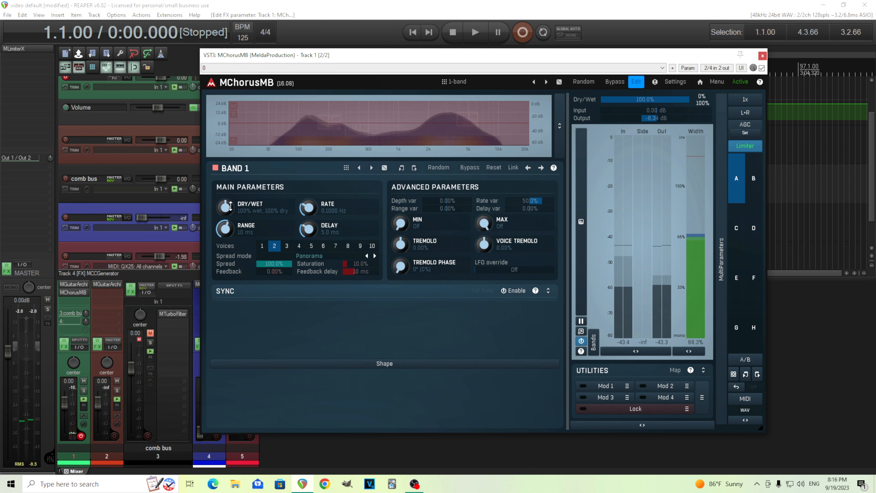
pyautogui.moveTo(228, 230); pyautogui.dragTo(228, 256)
pyautogui.moveTo(309, 209); pyautogui.dragTo(309, 183)
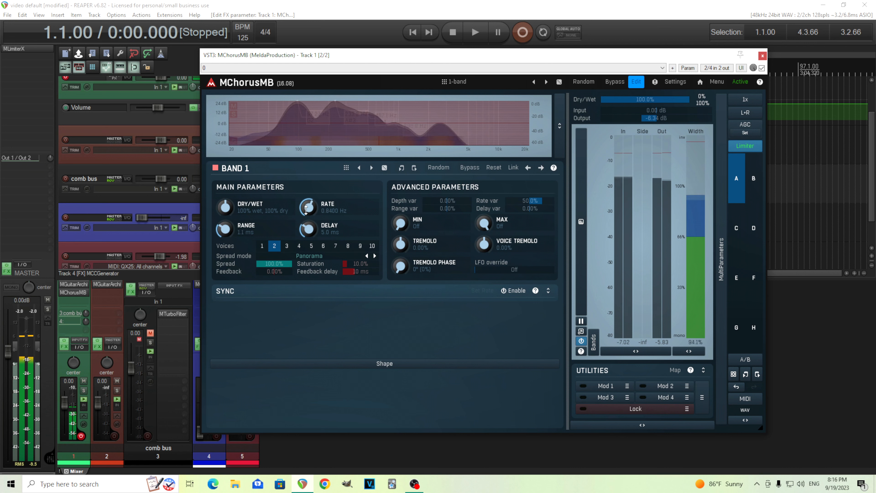
# - Give Band 1 four voices and a minimum frequency of 2541 Hz, comparing the sound with Dry/Wet at 0% and 100% wet
pyautogui.click(299, 245)
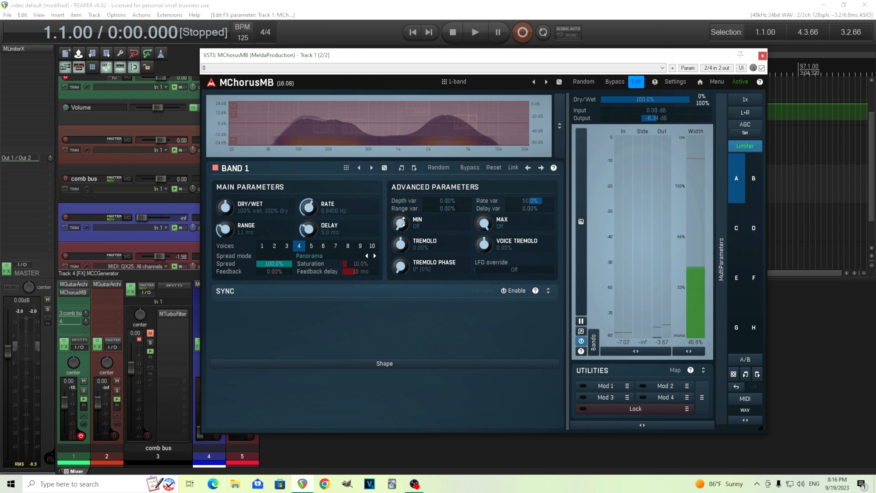
pyautogui.moveTo(404, 221); pyautogui.dragTo(403, 194)
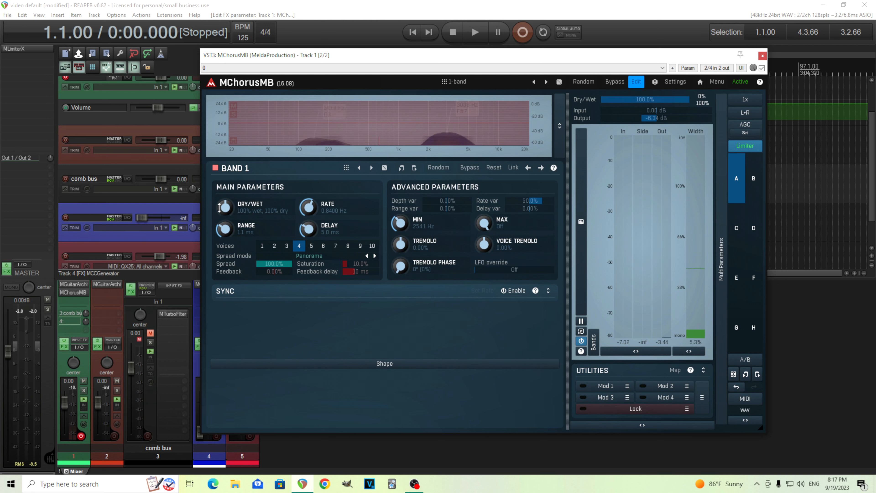
pyautogui.doubleClick(223, 207)
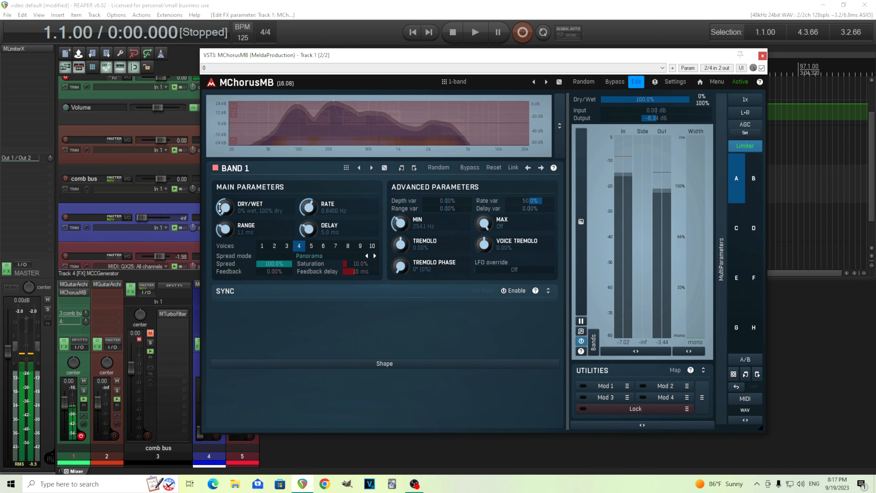
pyautogui.doubleClick(220, 208)
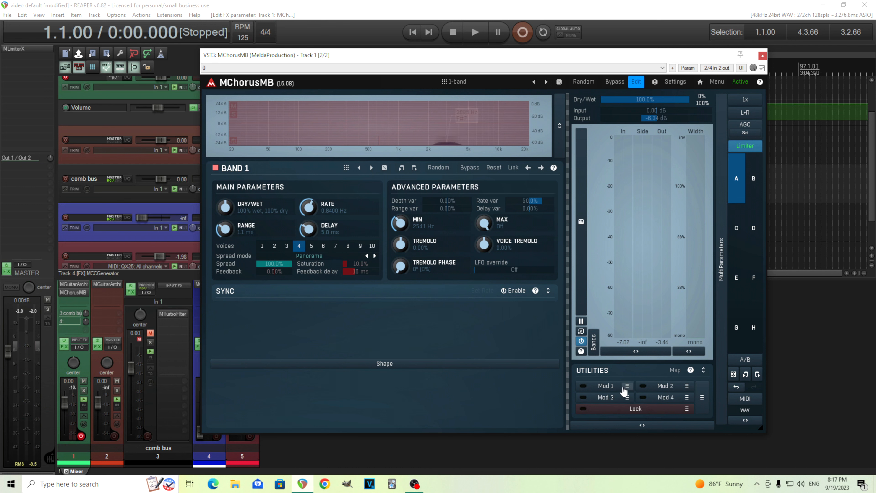
# - Assign Band 1's Dry/Wet to Modulator 1 through parameter learning and enable the modulator
pyautogui.click(626, 388)
pyautogui.click(745, 408)
pyautogui.moveTo(224, 208); pyautogui.dragTo(224, 249)
pyautogui.doubleClick(226, 209)
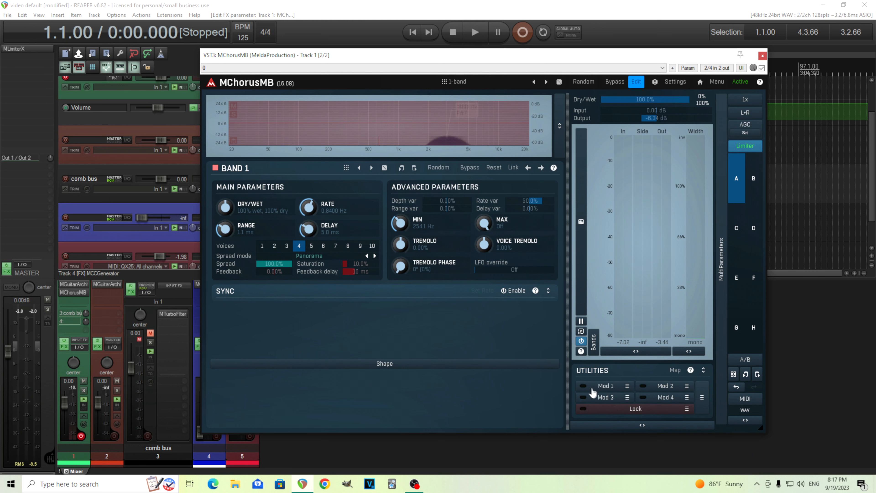
pyautogui.click(584, 386)
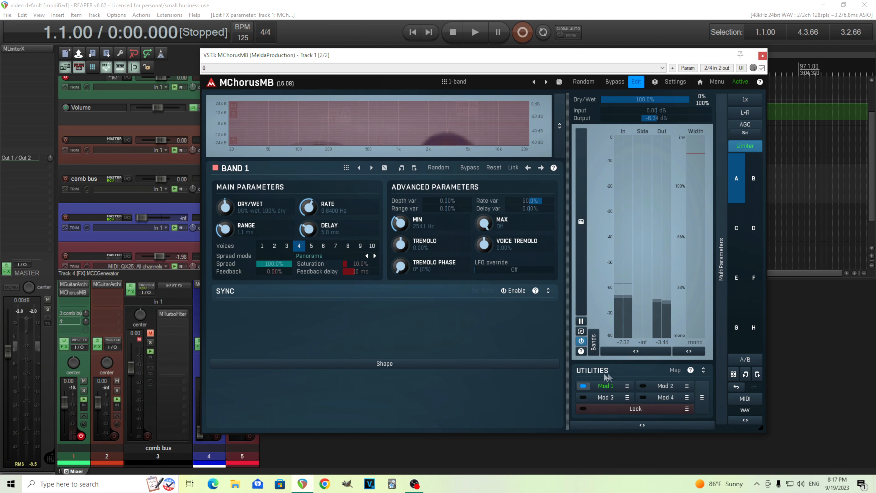
# - Set Modulator 1's rate to 0.7586 Hz in Normal mode and shrink its window over the plug-in
pyautogui.click(606, 386)
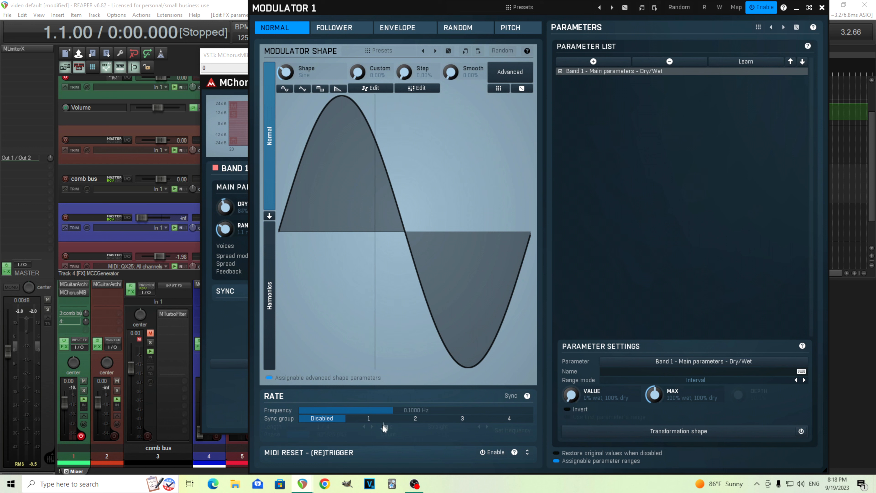
pyautogui.moveTo(397, 411); pyautogui.dragTo(443, 411)
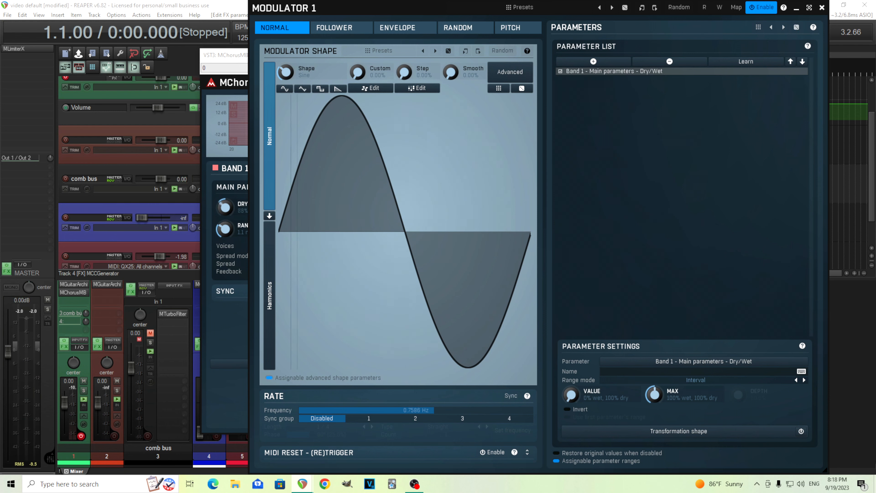
pyautogui.moveTo(826, 470); pyautogui.dragTo(633, 321)
pyautogui.moveTo(339, 6); pyautogui.dragTo(311, 89)
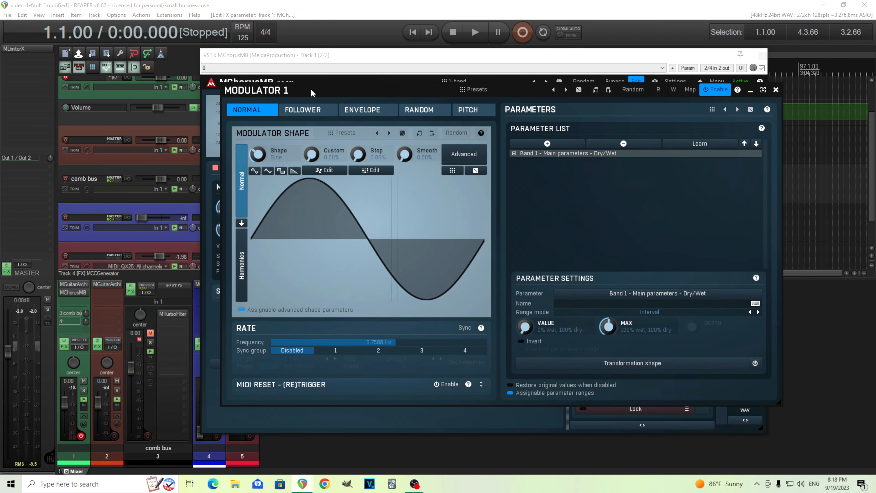
# - Switch Modulator 1 to Follower mode with Level Min at -43.82 dB and RMS length at 0 ms, keeping Band 1's Dry/Wet in view
pyautogui.click(311, 113)
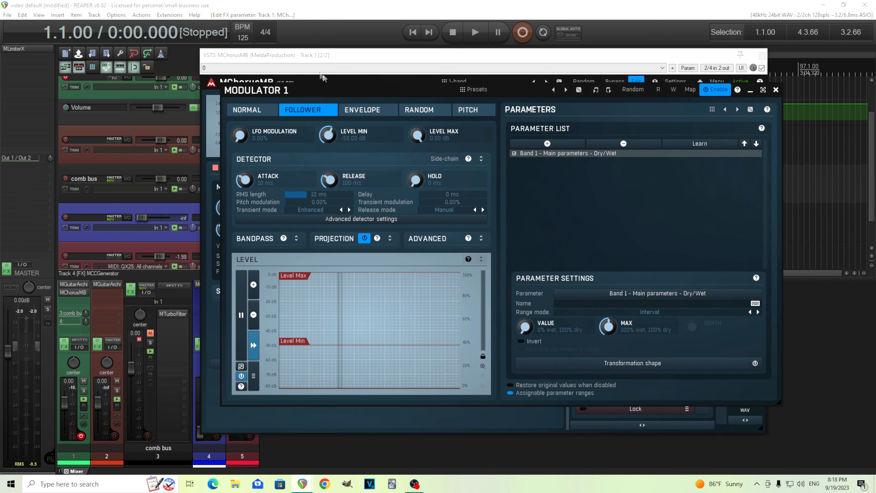
pyautogui.moveTo(288, 91); pyautogui.dragTo(364, 91)
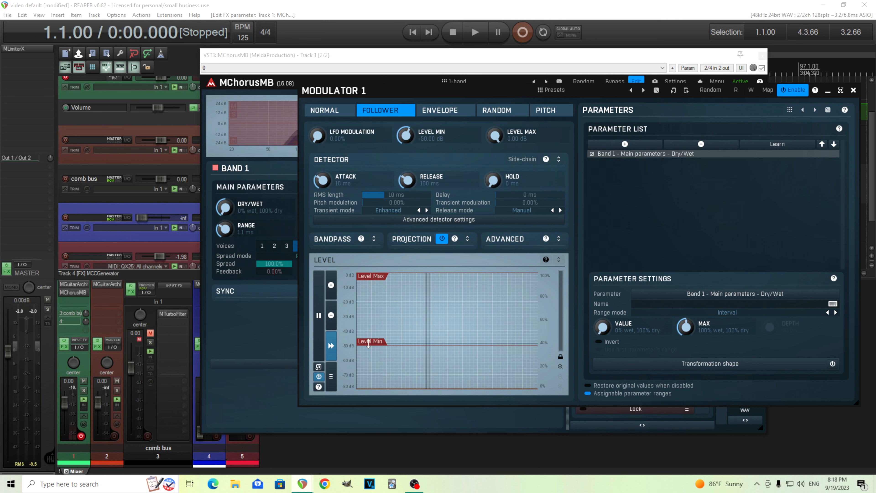
pyautogui.moveTo(369, 343); pyautogui.dragTo(369, 334)
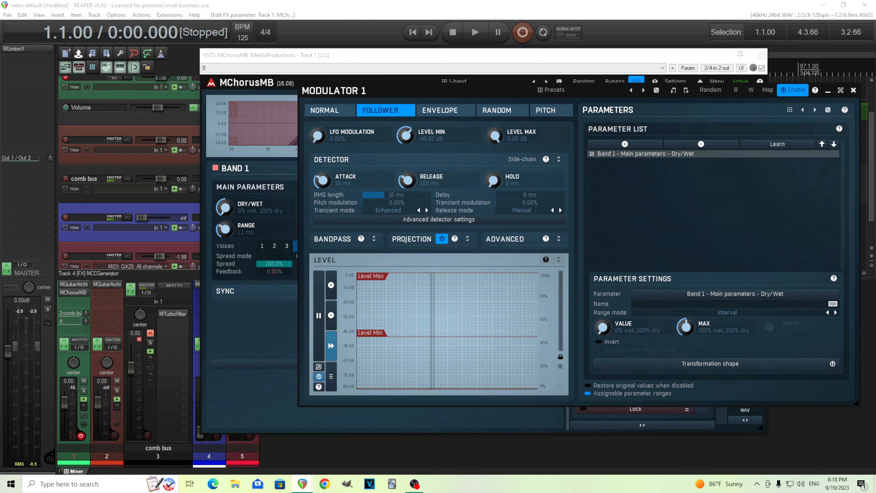
pyautogui.moveTo(385, 195); pyautogui.dragTo(362, 196)
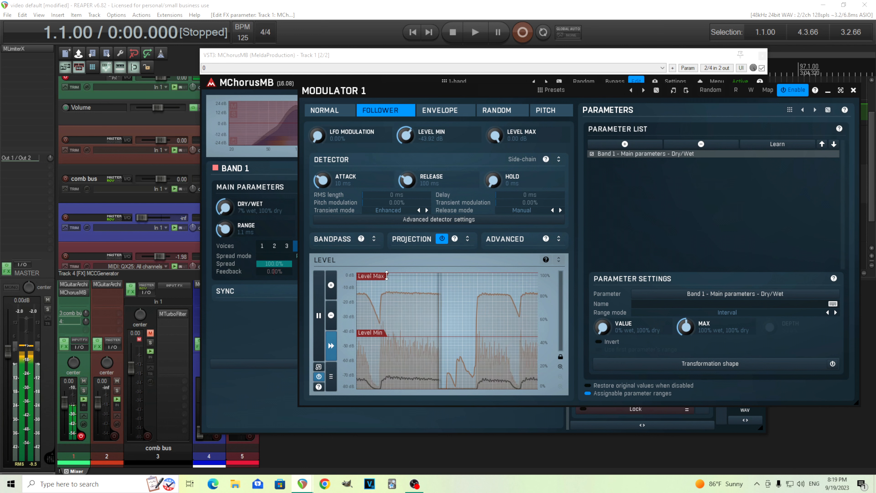
# - Lower the follower's Level Max to about -12.9 dB and its Level Min to about -58.35 dB
pyautogui.moveTo(387, 275); pyautogui.dragTo(383, 292)
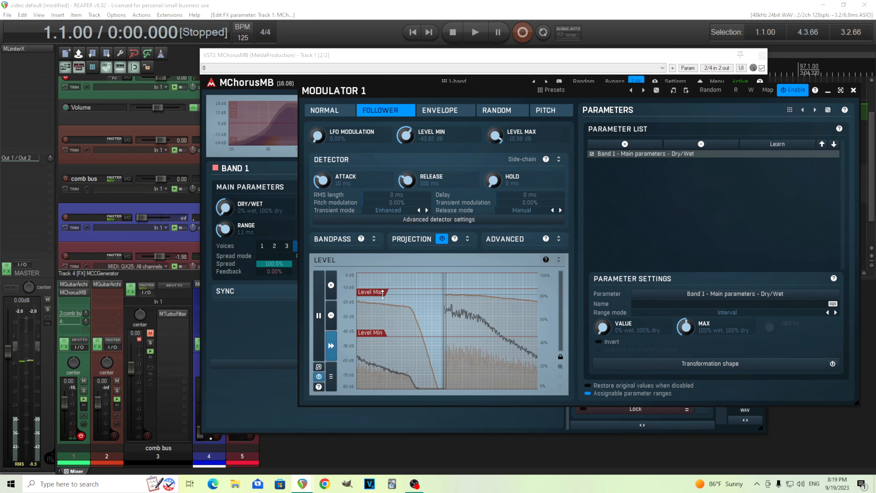
pyautogui.moveTo(383, 293); pyautogui.dragTo(387, 301)
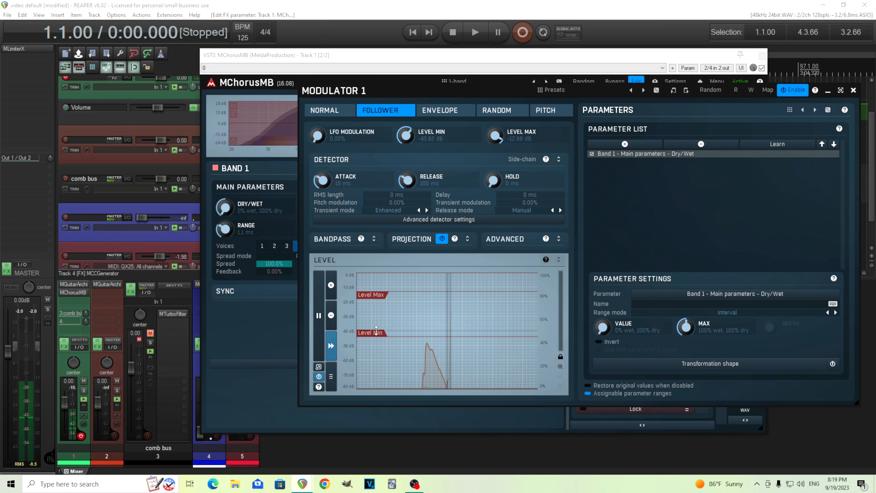
pyautogui.moveTo(376, 330); pyautogui.dragTo(383, 354)
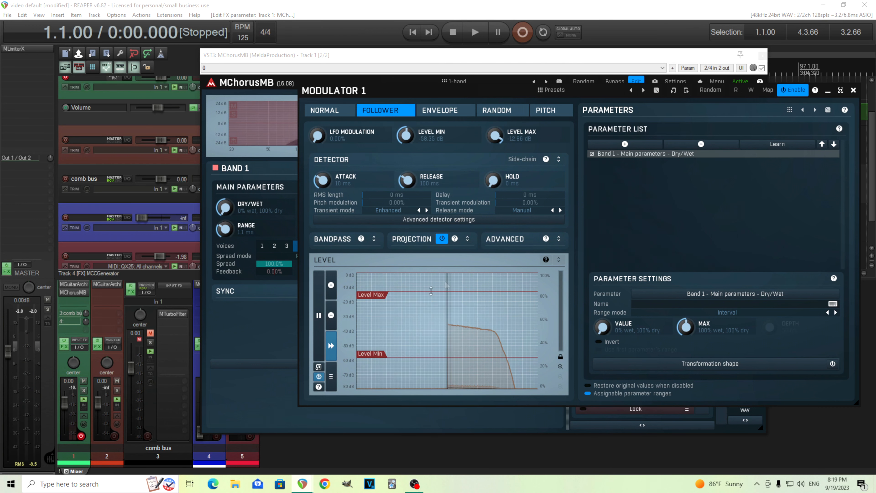
# - Disable the follower's Projection, collapse its settings and close the Modulator 1 window
pyautogui.click(468, 240)
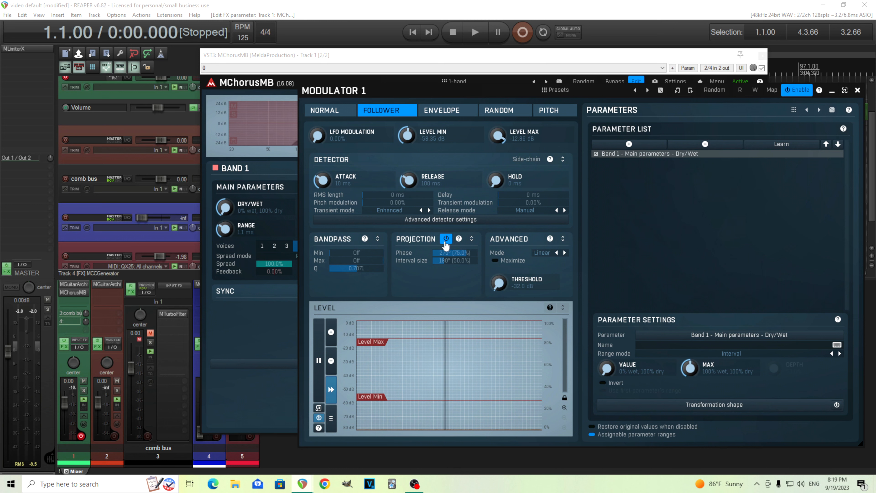
pyautogui.click(446, 241)
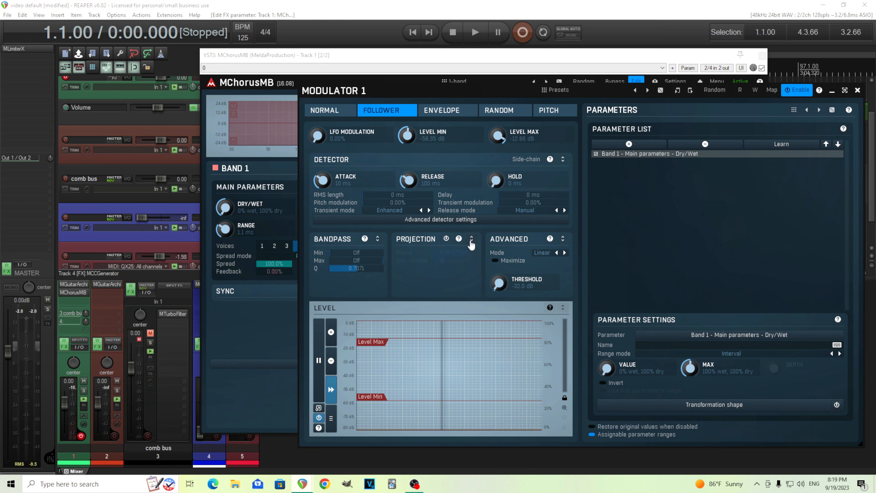
pyautogui.click(472, 240)
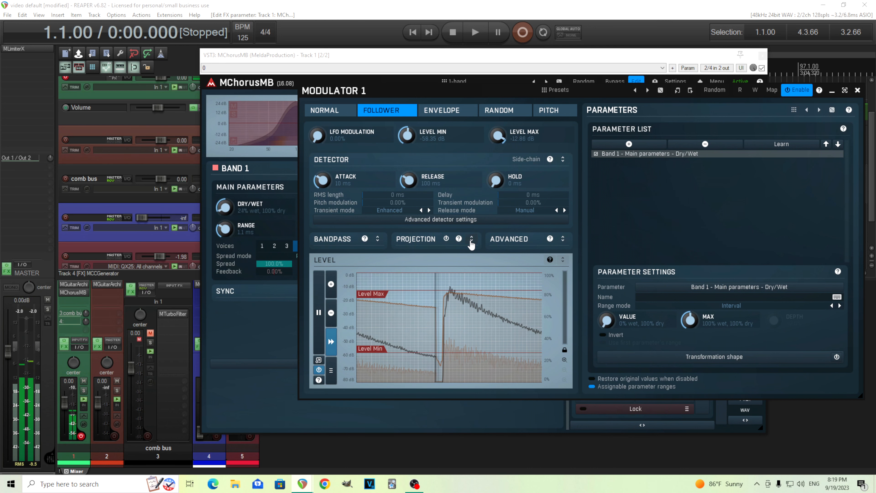
pyautogui.click(858, 90)
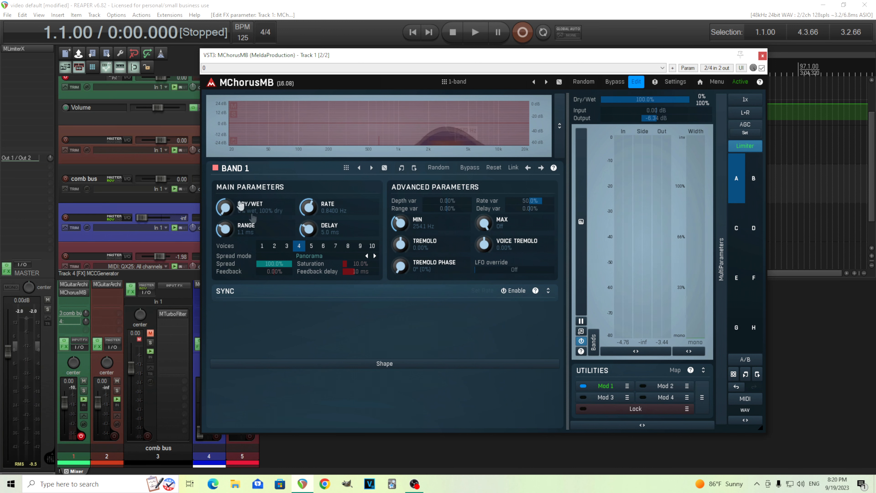
# - Reopen Modulator 1 and raise the follower's Level Min to about -40.33 dB
pyautogui.click(605, 386)
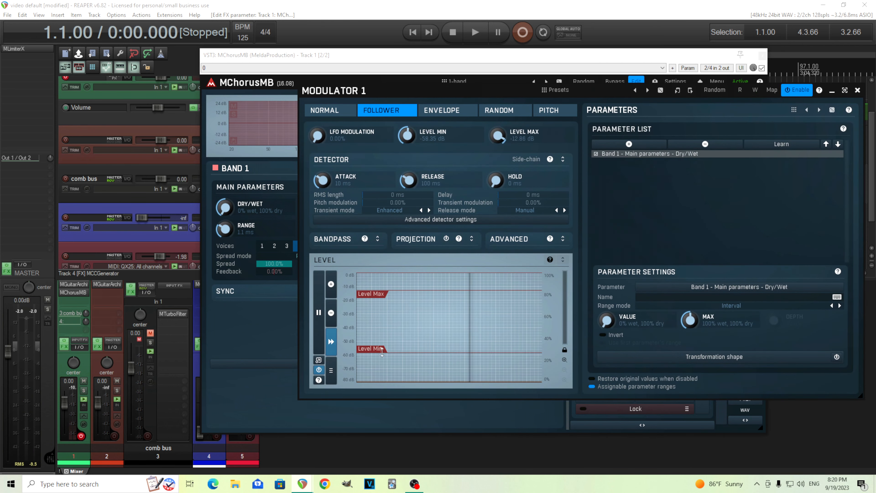
pyautogui.moveTo(370, 349); pyautogui.dragTo(379, 331)
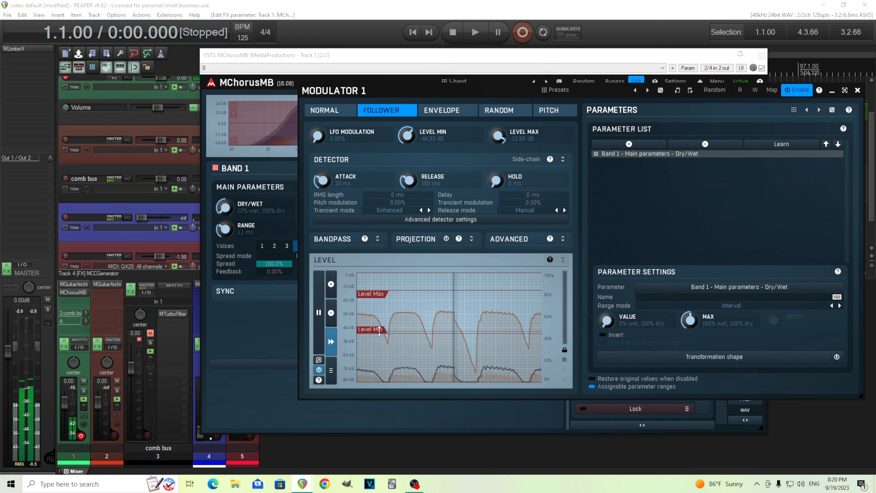
pyautogui.moveTo(379, 331); pyautogui.dragTo(378, 323)
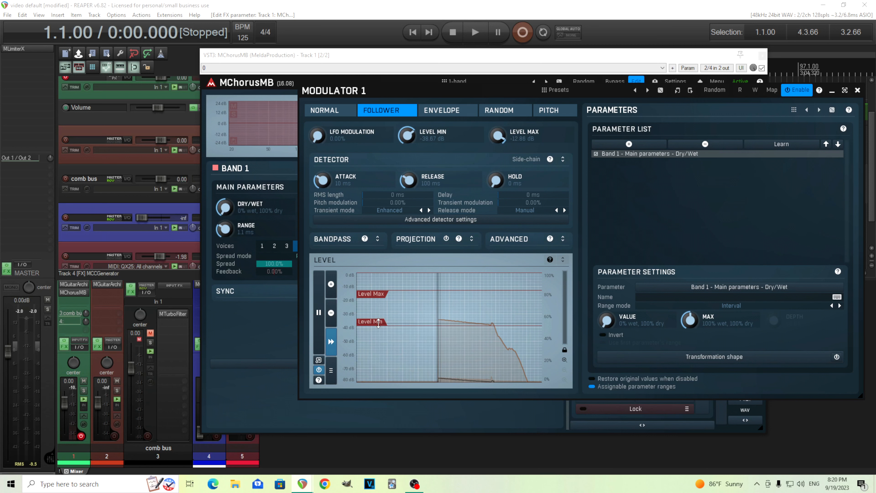
pyautogui.moveTo(378, 323); pyautogui.dragTo(377, 321)
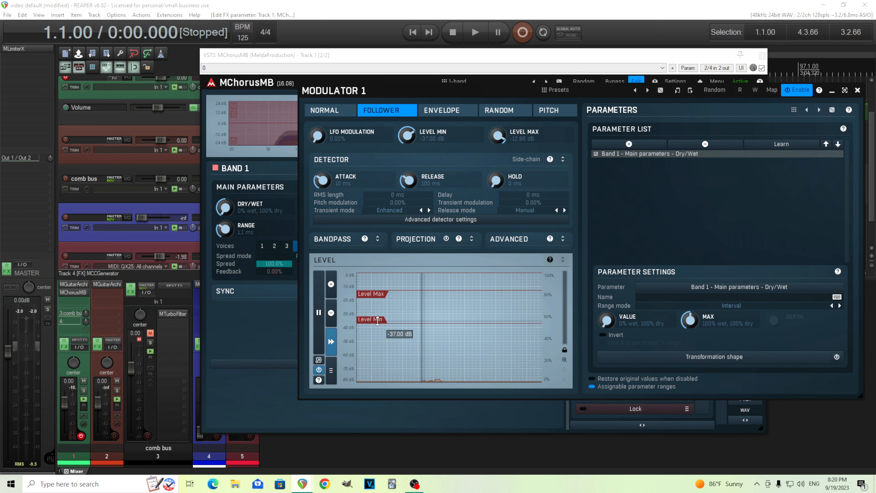
pyautogui.moveTo(377, 321); pyautogui.dragTo(381, 326)
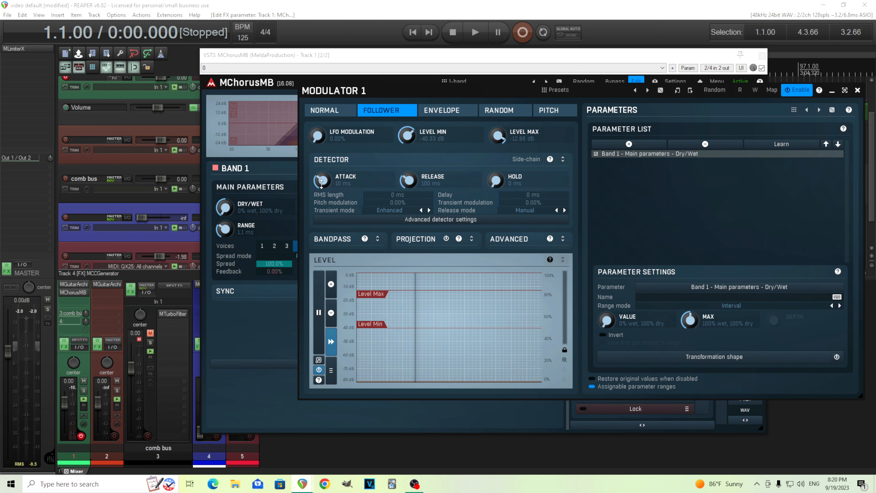
# - Set the follower's attack to 281 ms, with Level Max at -13.00 dB and Level Min at about -47.67 dB
pyautogui.moveTo(321, 184); pyautogui.dragTo(322, 153)
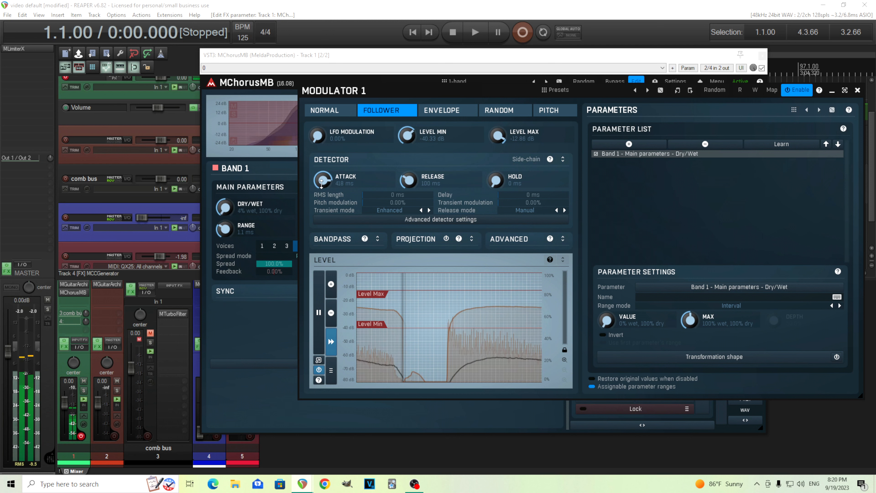
pyautogui.moveTo(321, 183); pyautogui.dragTo(321, 187)
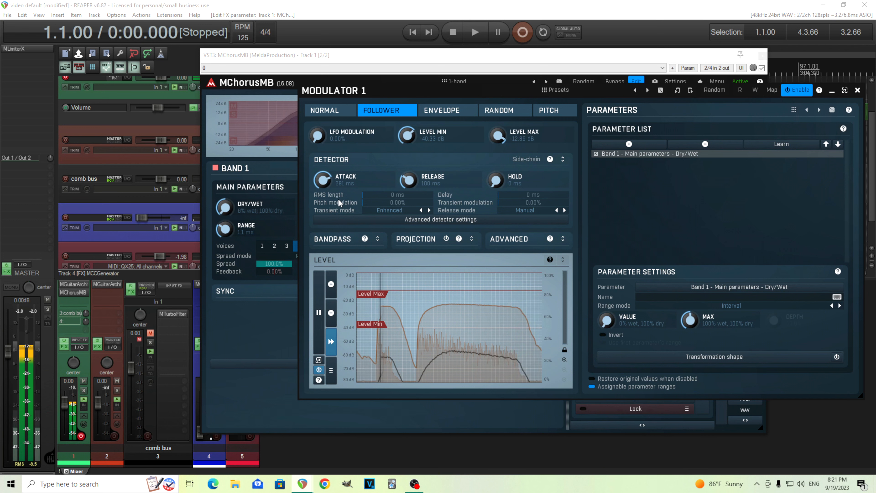
pyautogui.click(365, 293)
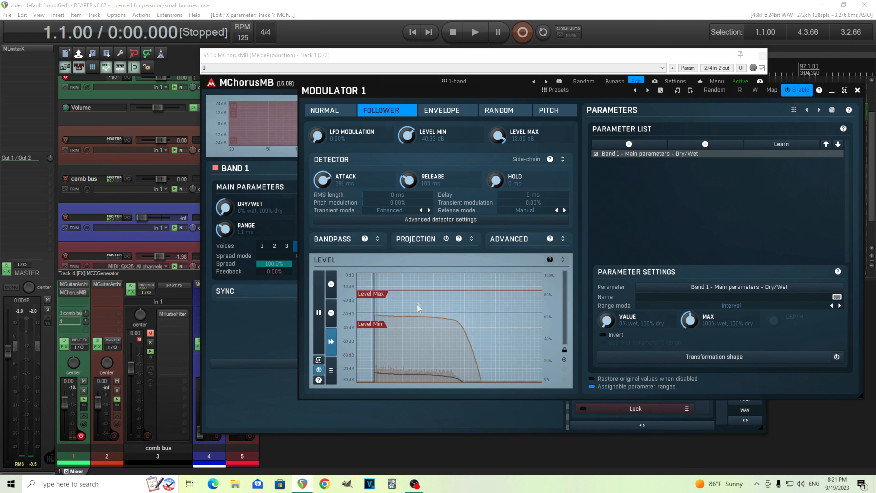
pyautogui.moveTo(371, 325); pyautogui.dragTo(373, 338)
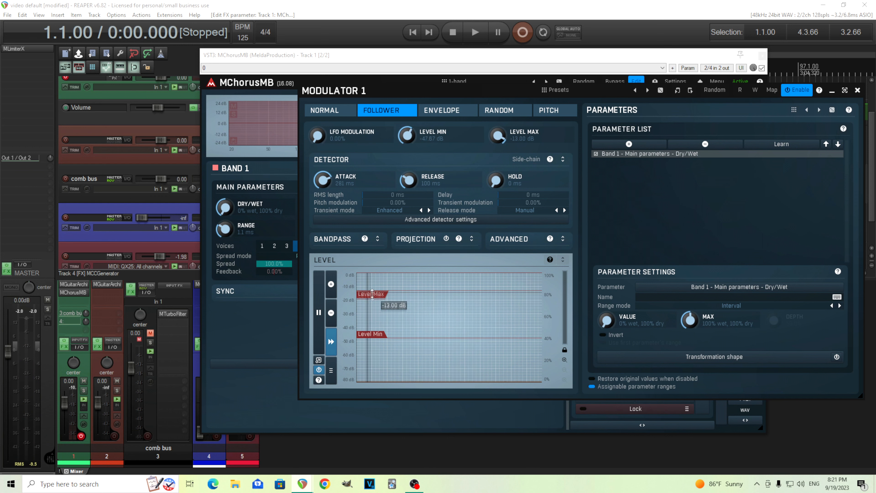
# - Lower the follower's Level Max to -23.00 dB and raise its Level Min to about -46.33 dB
pyautogui.moveTo(372, 294); pyautogui.dragTo(373, 299)
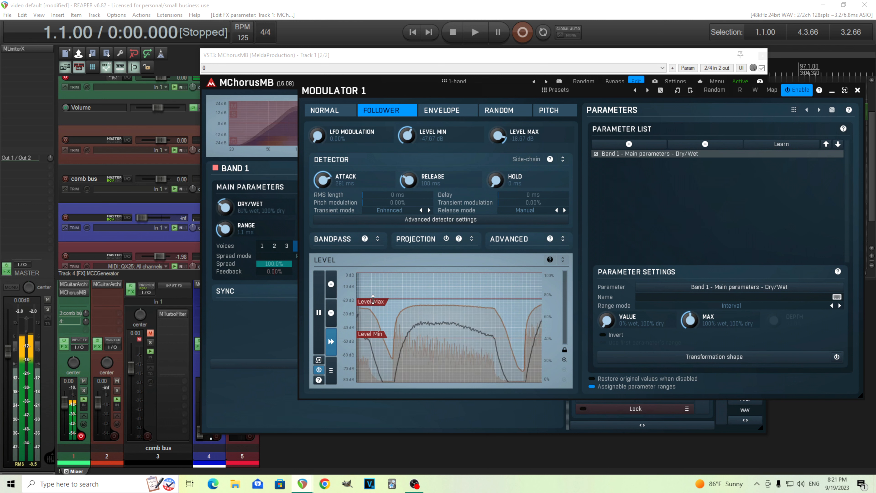
pyautogui.moveTo(373, 300); pyautogui.dragTo(377, 316)
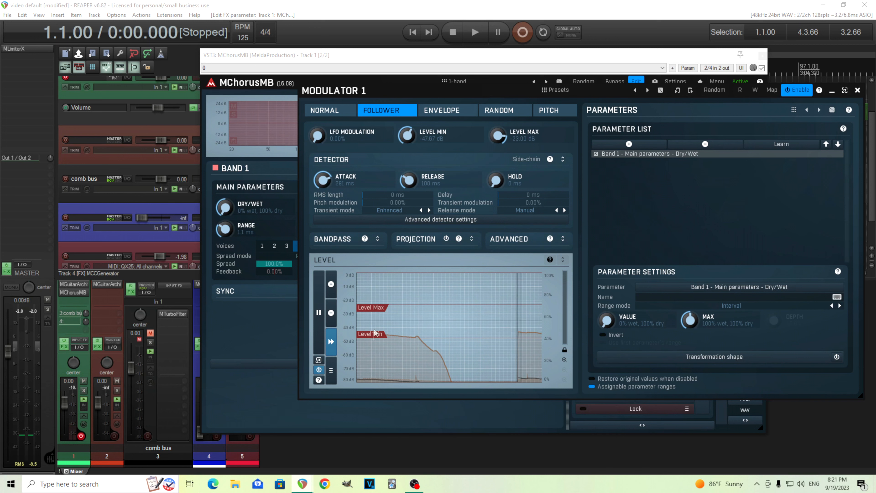
pyautogui.moveTo(373, 340)
pyautogui.moveTo(373, 340); pyautogui.dragTo(373, 338)
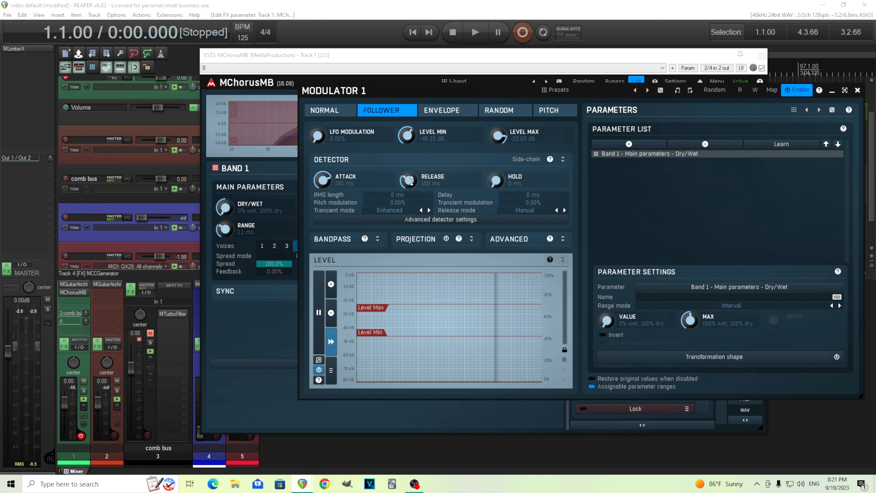
# - Try longer and shorter follower release times, settle on 250 ms, and close the Modulator 1 window
pyautogui.moveTo(410, 182); pyautogui.dragTo(410, 165)
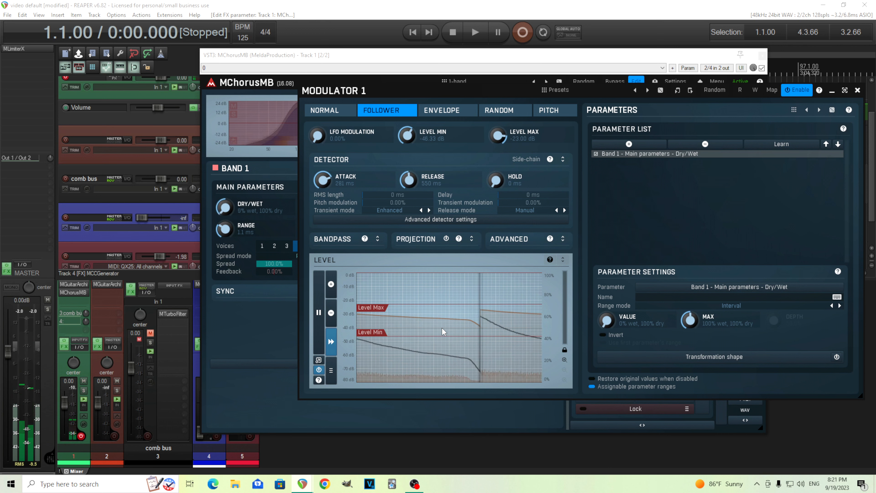
pyautogui.moveTo(408, 179); pyautogui.dragTo(408, 214)
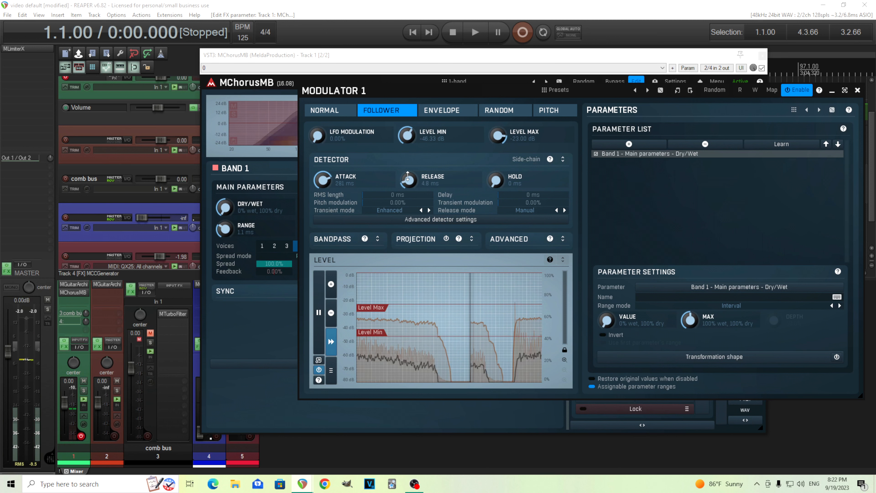
pyautogui.doubleClick(408, 177)
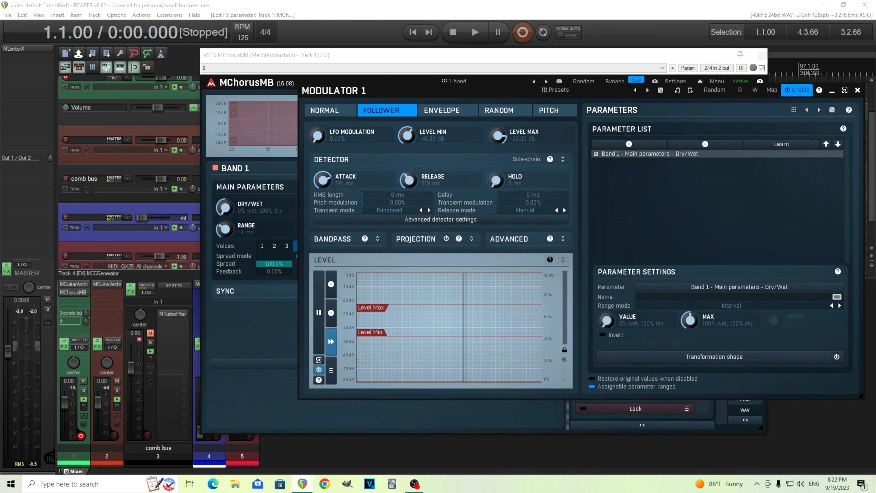
pyautogui.rightClick(409, 180)
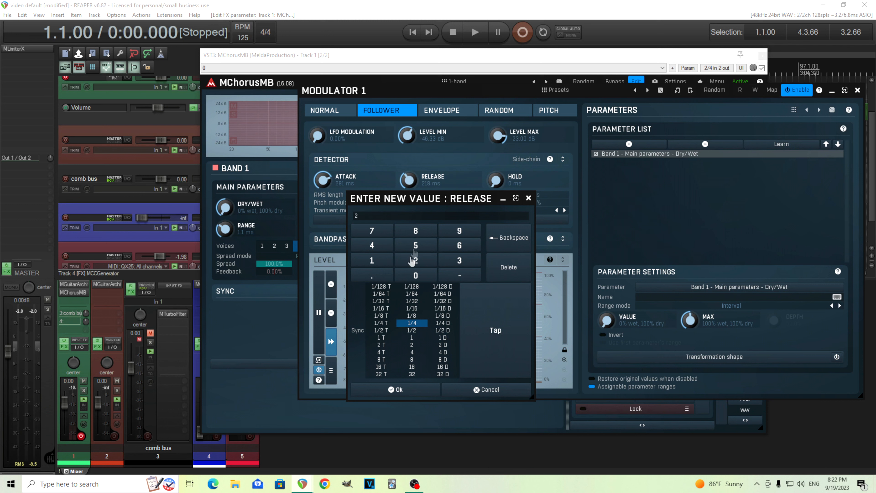
pyautogui.write('250')
pyautogui.click(406, 397)
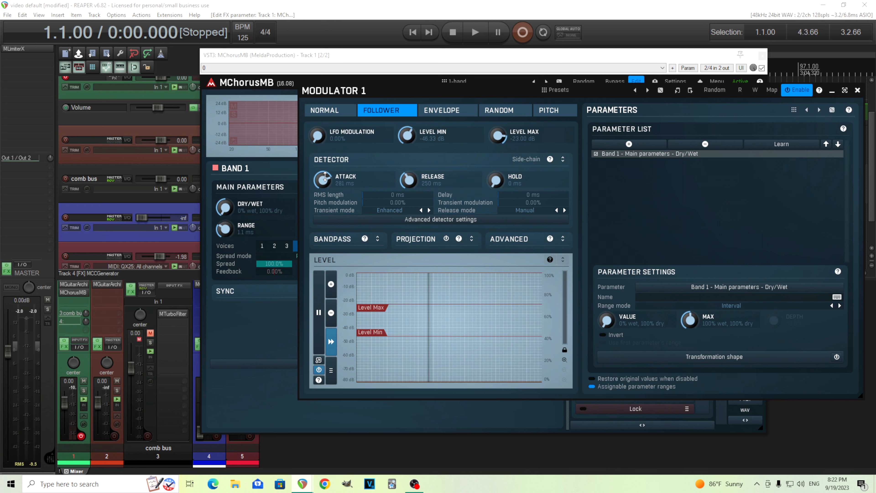
pyautogui.click(858, 90)
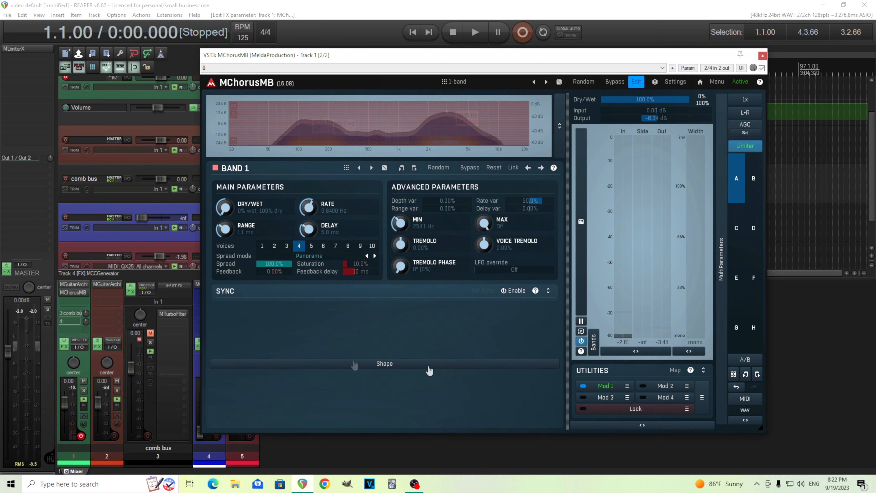
# - Add the MCompressor plug-in after MChorusMB on track 1 and move its window clear of the chorus Dry/Wet control
pyautogui.rightClick(79, 303)
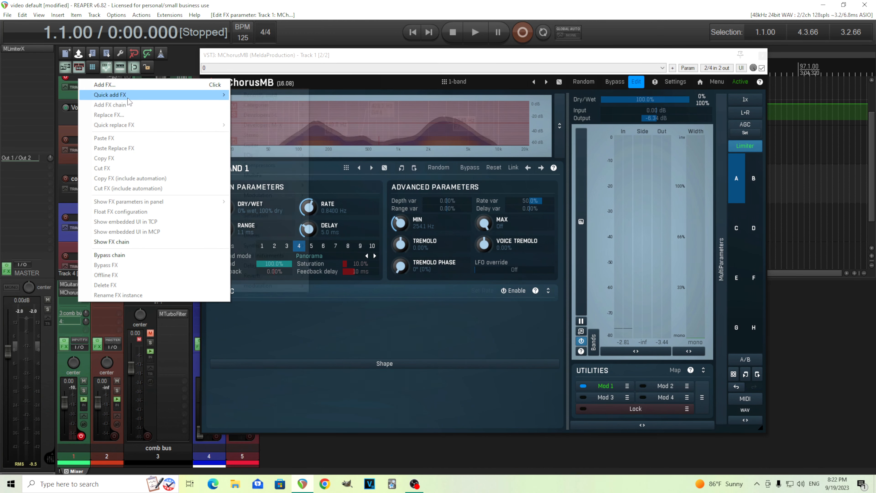
pyautogui.moveTo(128, 100)
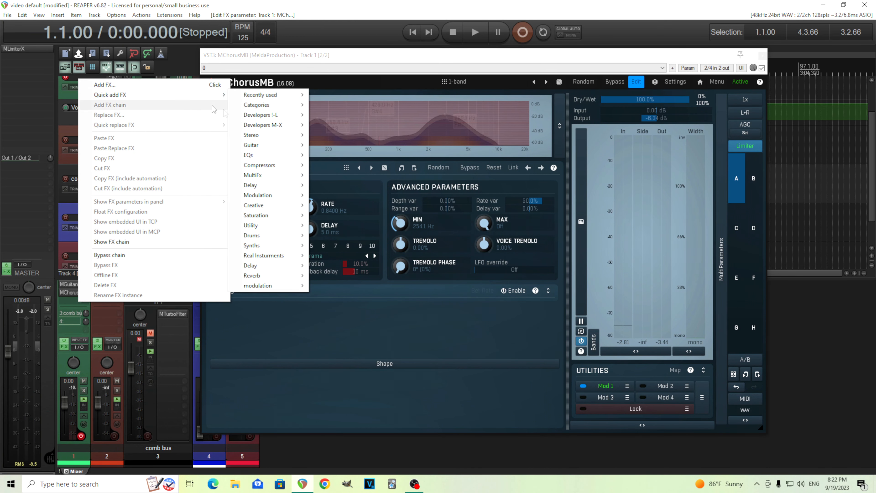
pyautogui.moveTo(276, 167)
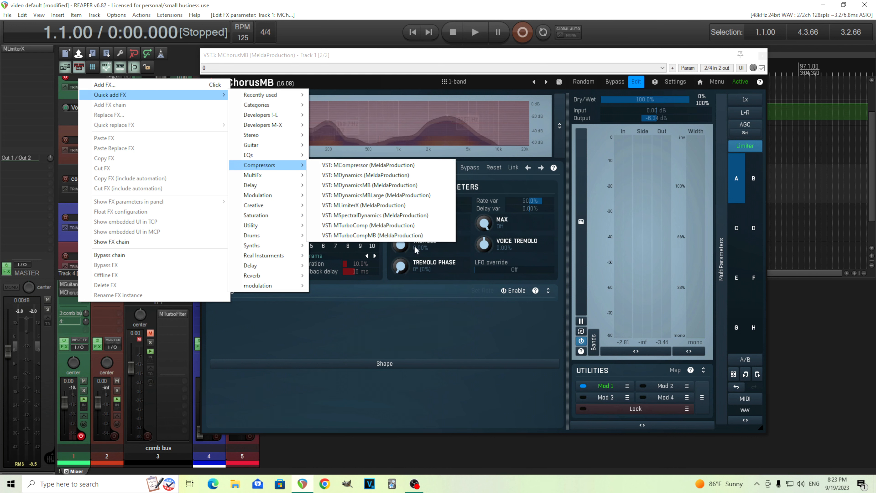
pyautogui.click(387, 166)
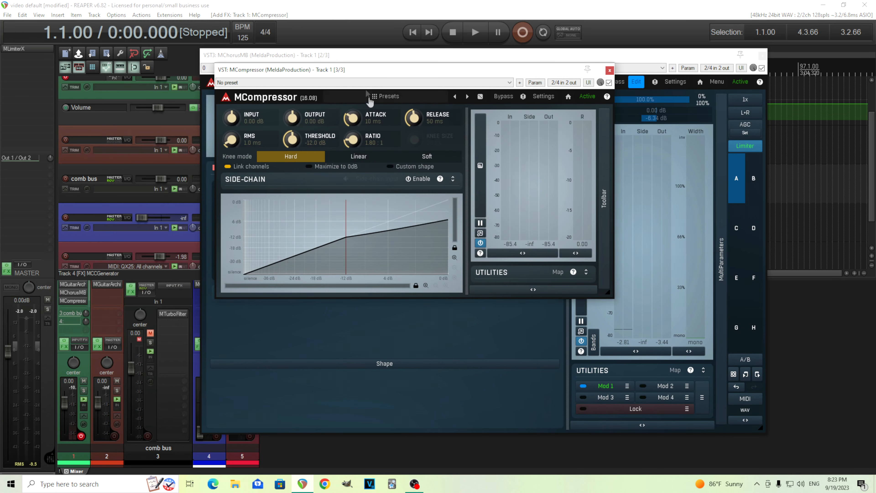
pyautogui.moveTo(351, 72); pyautogui.dragTo(466, 186)
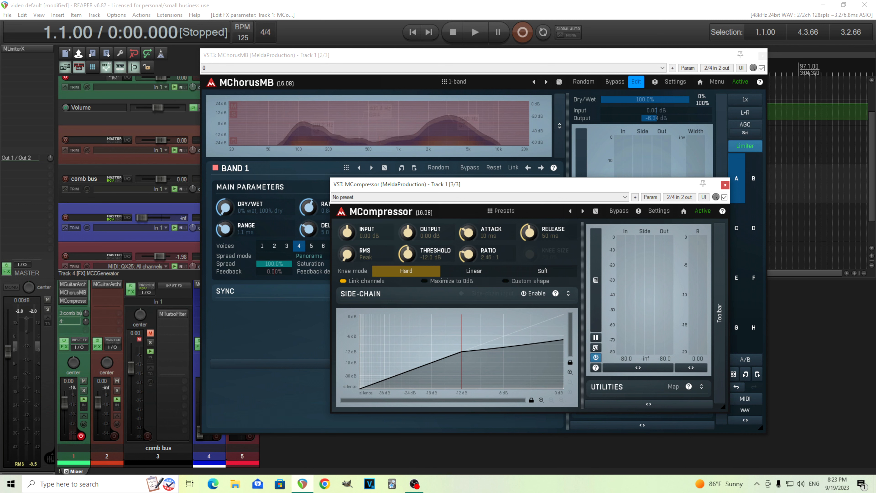
# - Set MCompressor's attack to 2.4 ms, release to 258 ms, knee mode to Soft and threshold to about -18.5 dB
pyautogui.moveTo(480, 238); pyautogui.dragTo(480, 243)
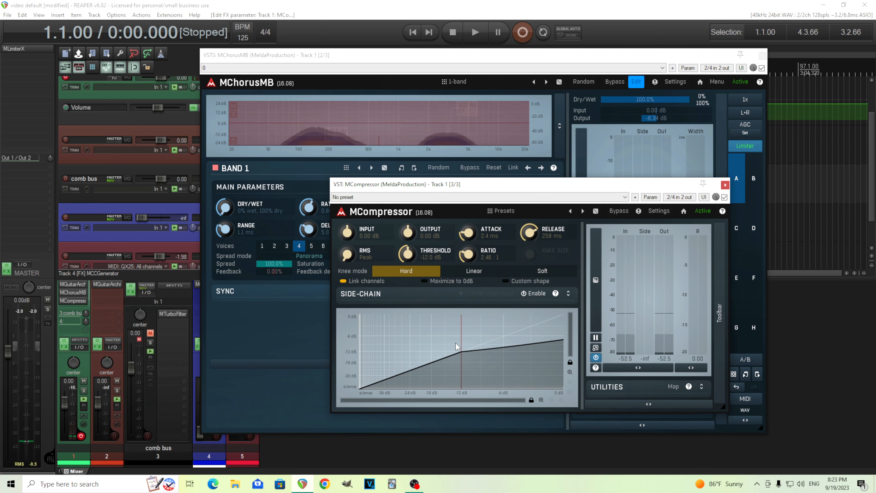
pyautogui.click(552, 272)
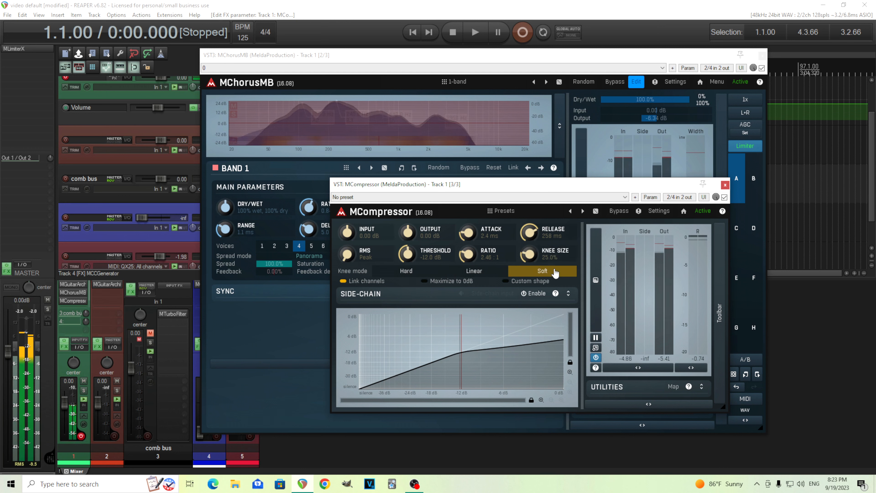
pyautogui.moveTo(408, 254); pyautogui.dragTo(408, 266)
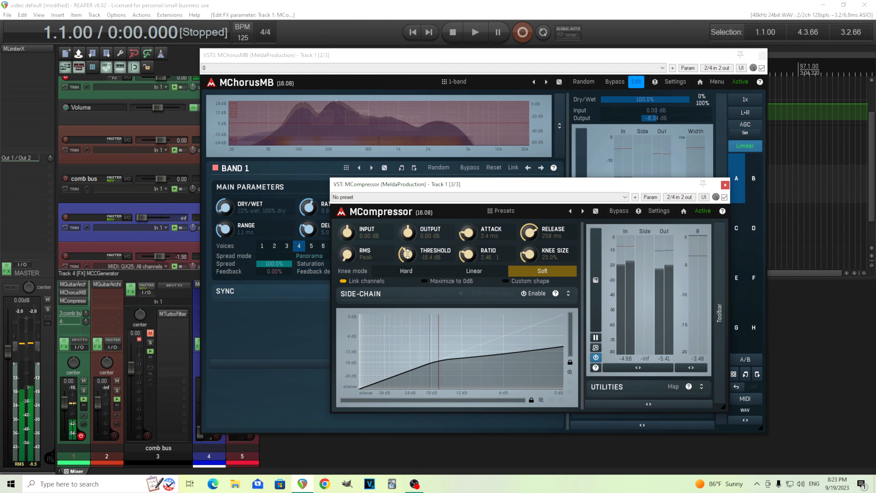
pyautogui.moveTo(408, 254); pyautogui.dragTo(408, 261)
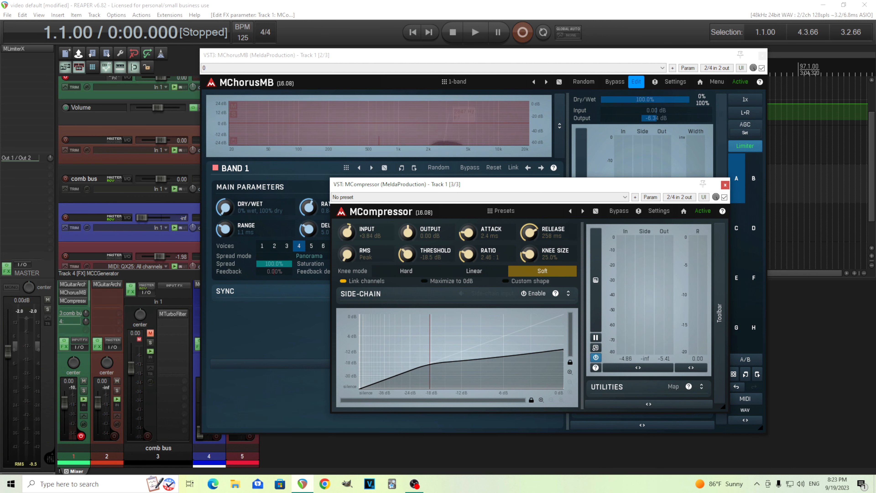
# - Set MCompressor's input to +5.00 dB and threshold to about -19.9 dB, and expand its toolbar
pyautogui.moveTo(349, 235); pyautogui.dragTo(350, 234)
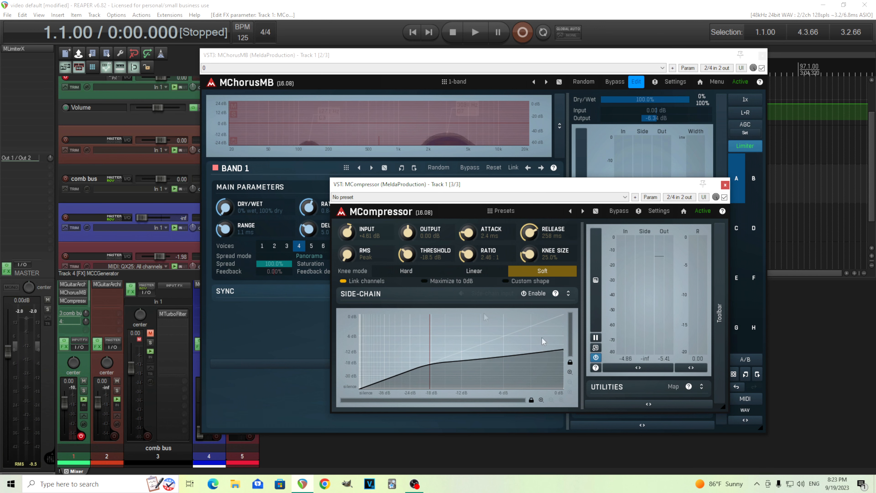
pyautogui.doubleClick(353, 238)
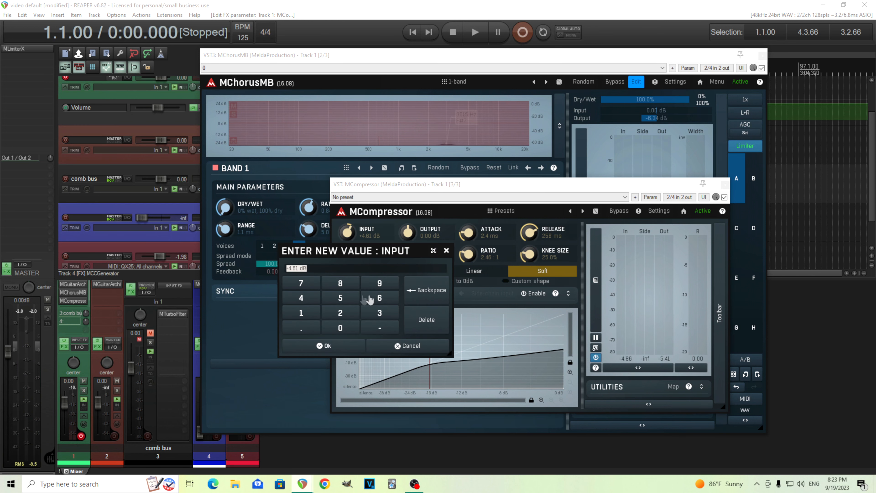
pyautogui.write('5')
pyautogui.click(354, 347)
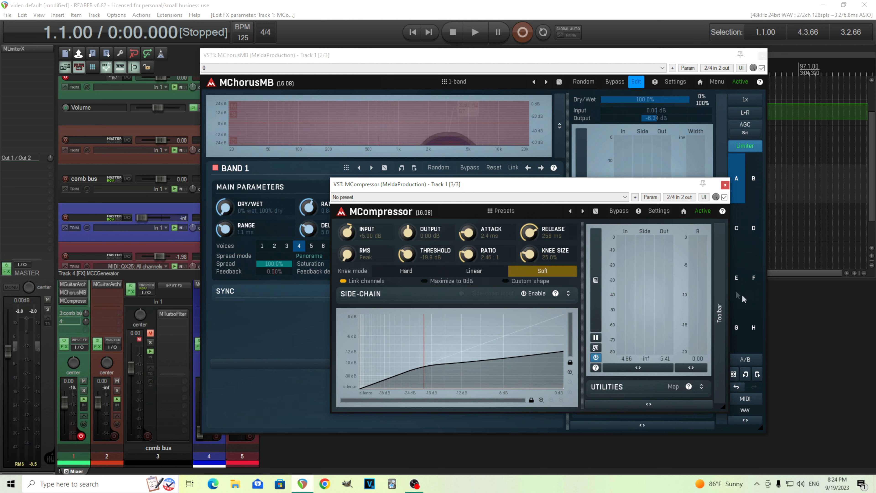
pyautogui.click(724, 284)
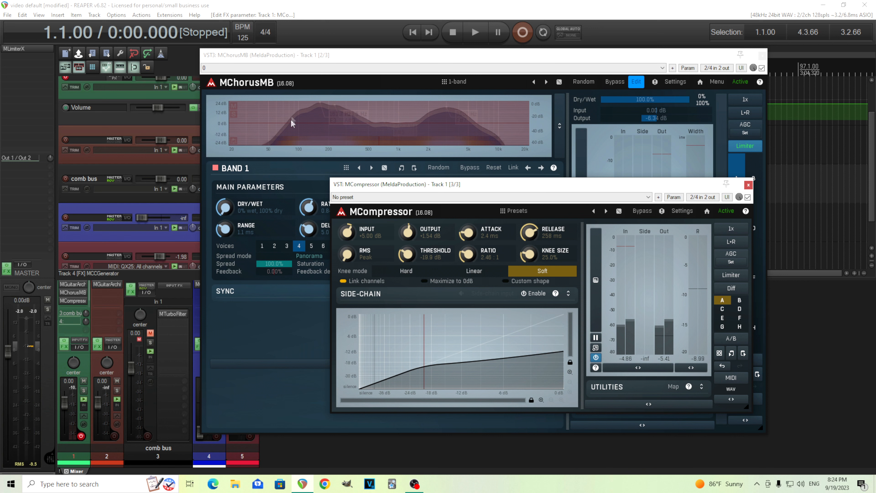
# - Reopen MChorusMB's Modulator 1 and raise the follower's Level Min to about -37.33 dB and Level Max to about -19.67 dB
pyautogui.click(311, 57)
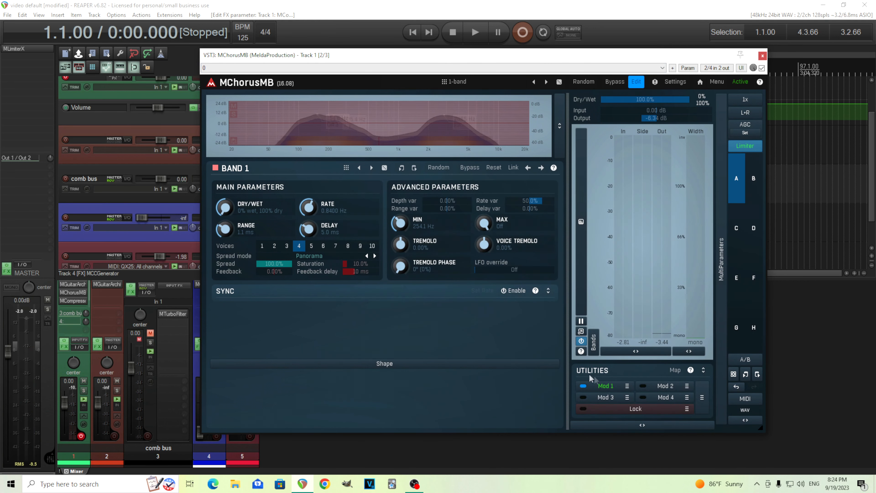
pyautogui.click(610, 386)
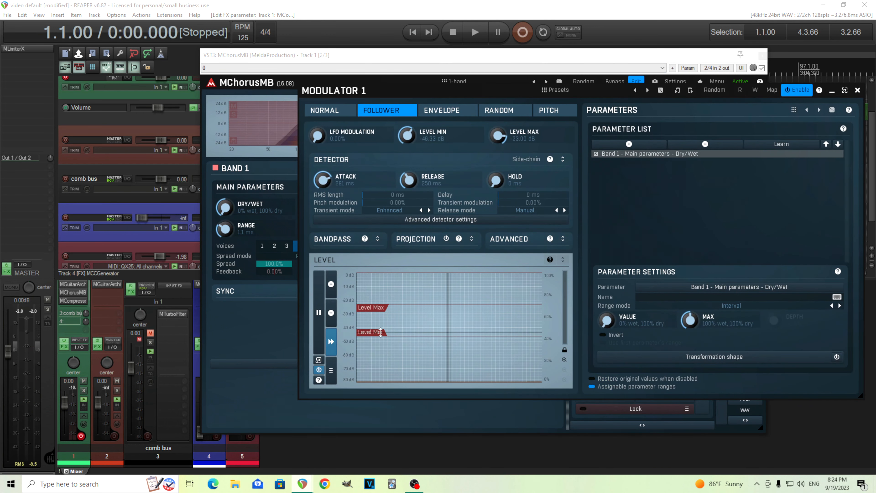
pyautogui.moveTo(381, 332); pyautogui.dragTo(383, 324)
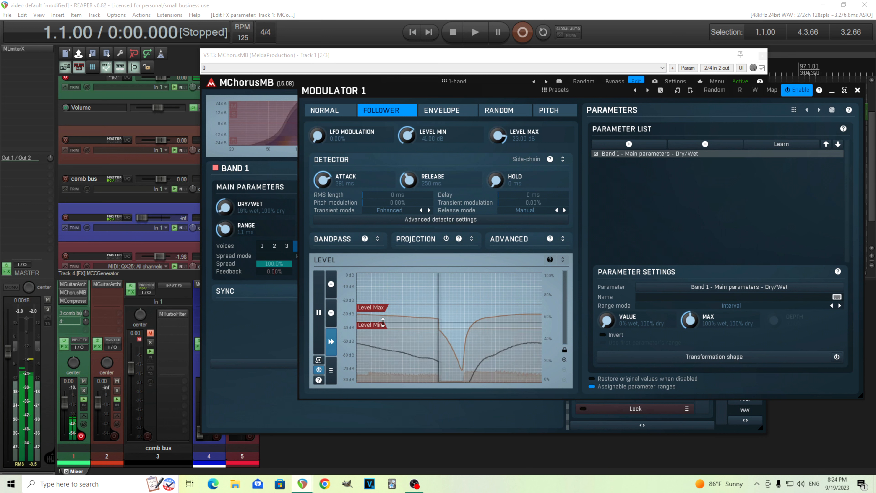
pyautogui.moveTo(383, 322); pyautogui.dragTo(383, 316)
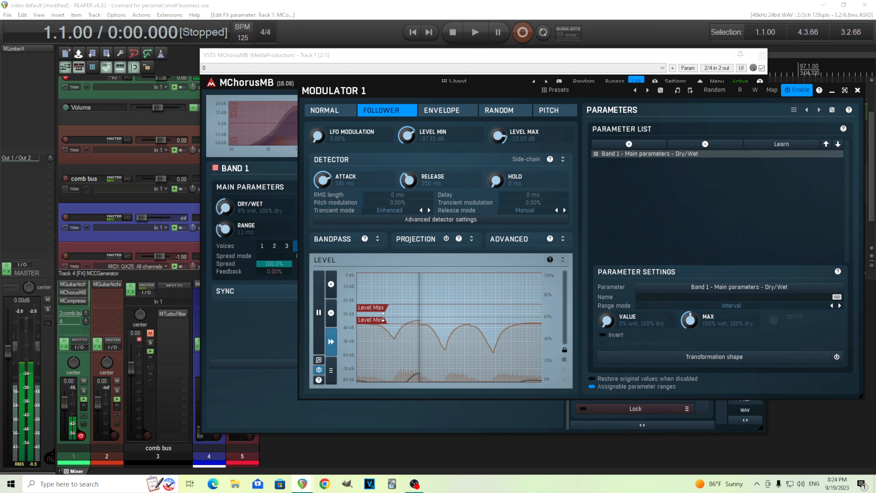
pyautogui.moveTo(382, 307); pyautogui.dragTo(380, 304)
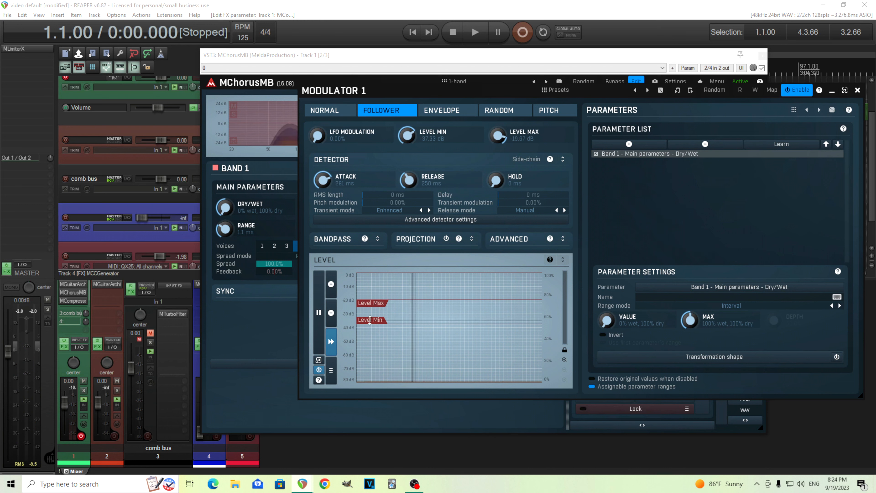
# - Expand the follower's Bandpass settings, raise the minimum frequency to roughly 180 Hz and lower Q to 0.3337
pyautogui.click(378, 240)
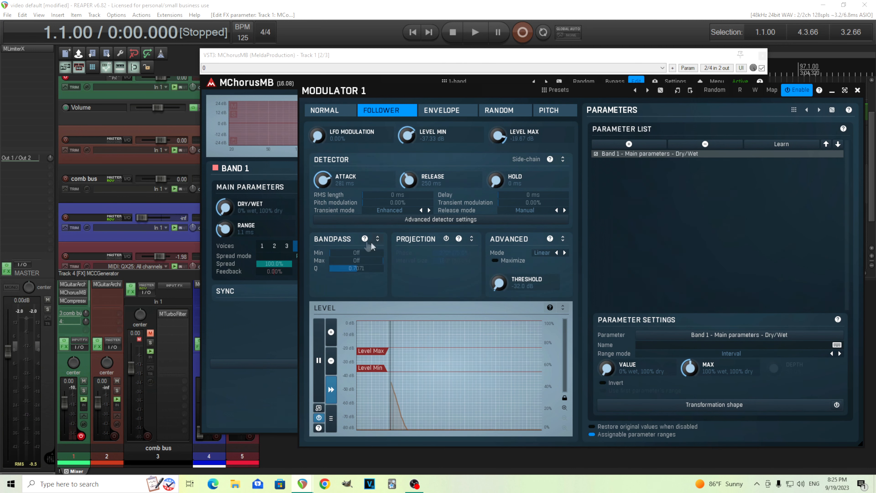
pyautogui.moveTo(367, 252)
pyautogui.mouseDown()
pyautogui.moveTo(379, 253)
pyautogui.moveTo(369, 249)
pyautogui.mouseUp()
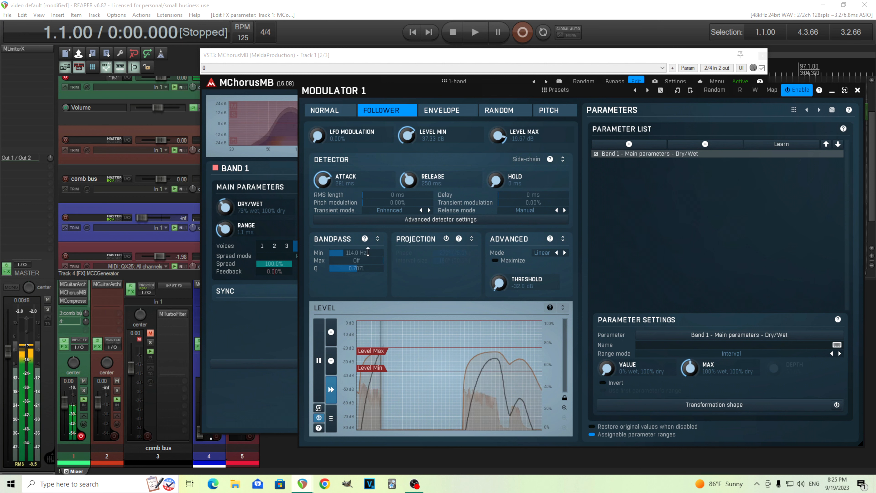
pyautogui.moveTo(368, 252); pyautogui.dragTo(362, 275)
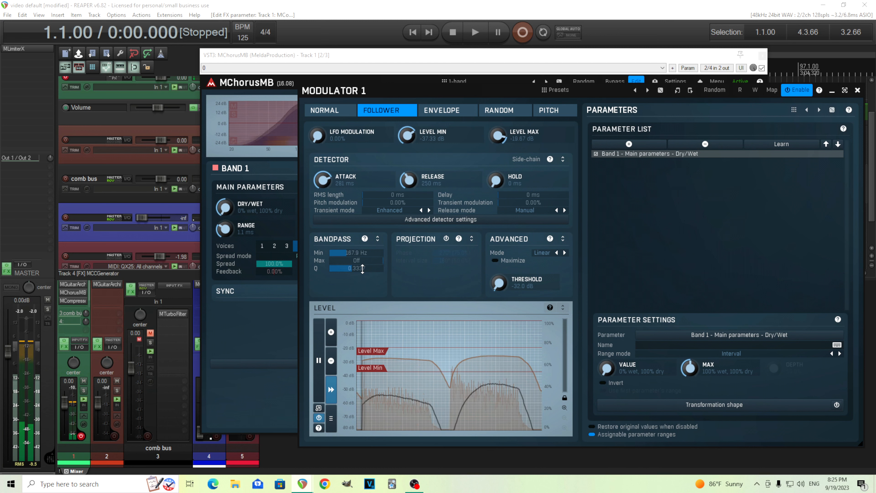
# - Lower the follower's Level Min to about -40.67 dB and Level Max to about -25.33 dB, and close Modulator 1
pyautogui.moveTo(379, 370); pyautogui.dragTo(379, 356)
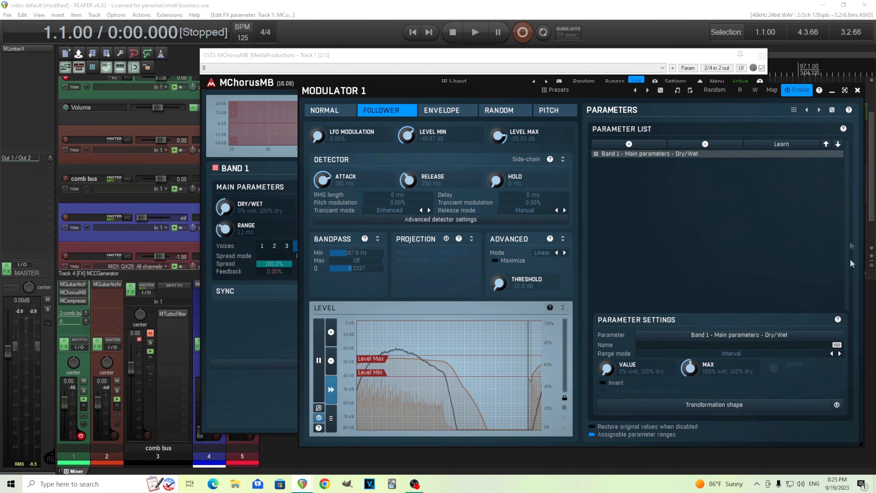
pyautogui.click(857, 90)
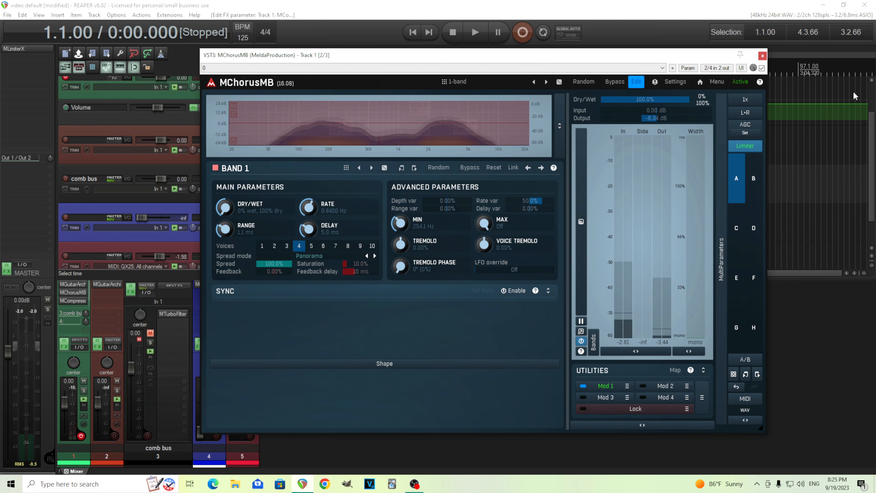